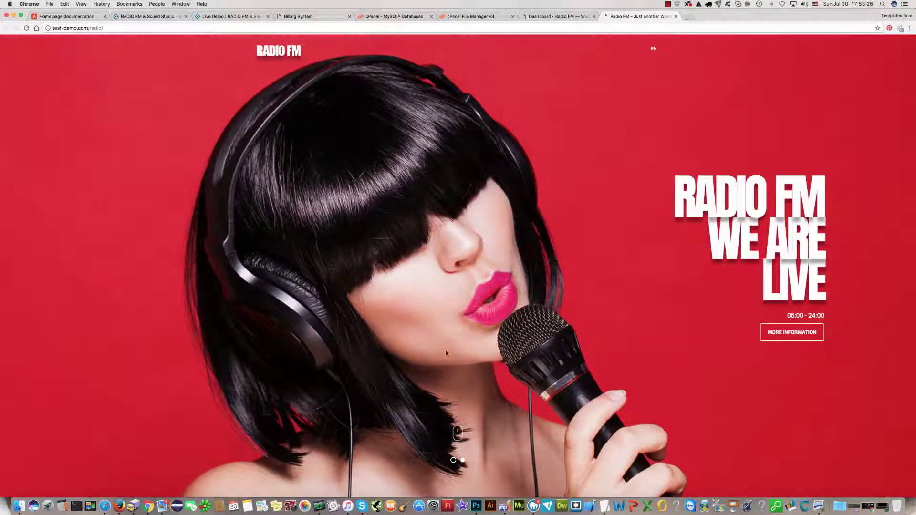
Scroll down and back up the Radio FM homepage to review its hero, podcast and music sections.
scroll(446, 354, down, 1)
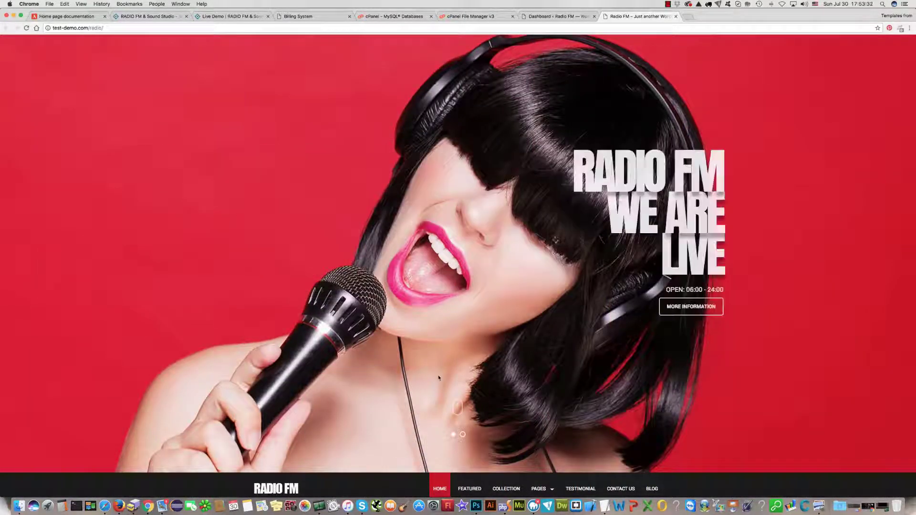
scroll(432, 372, down, 5)
scroll(429, 371, down, 4)
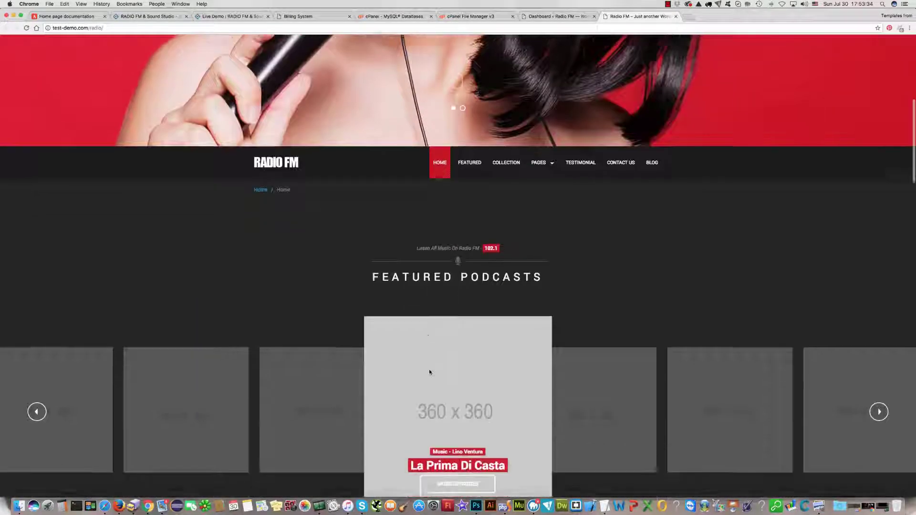
scroll(430, 371, down, 2)
scroll(429, 371, down, 2)
scroll(430, 373, down, 1)
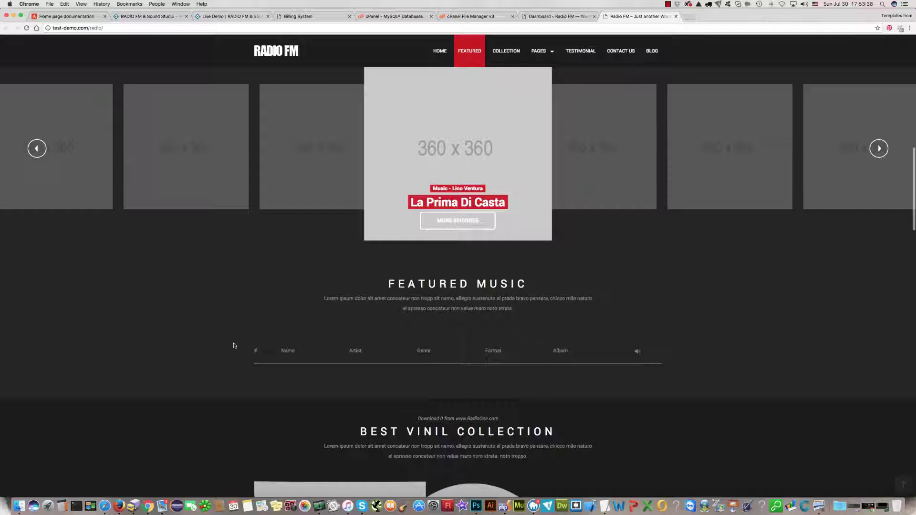
scroll(445, 326, up, 4)
scroll(445, 326, up, 2)
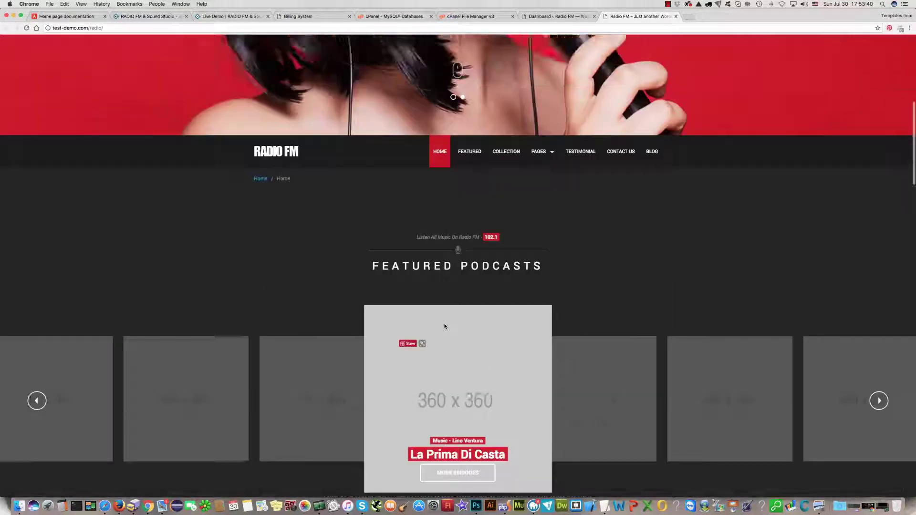
scroll(445, 327, up, 3)
scroll(445, 327, up, 2)
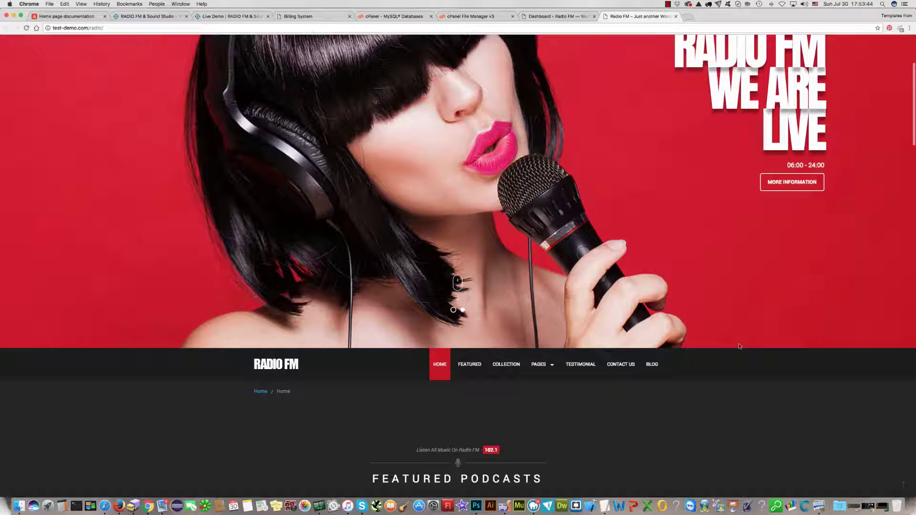
scroll(588, 282, up, 3)
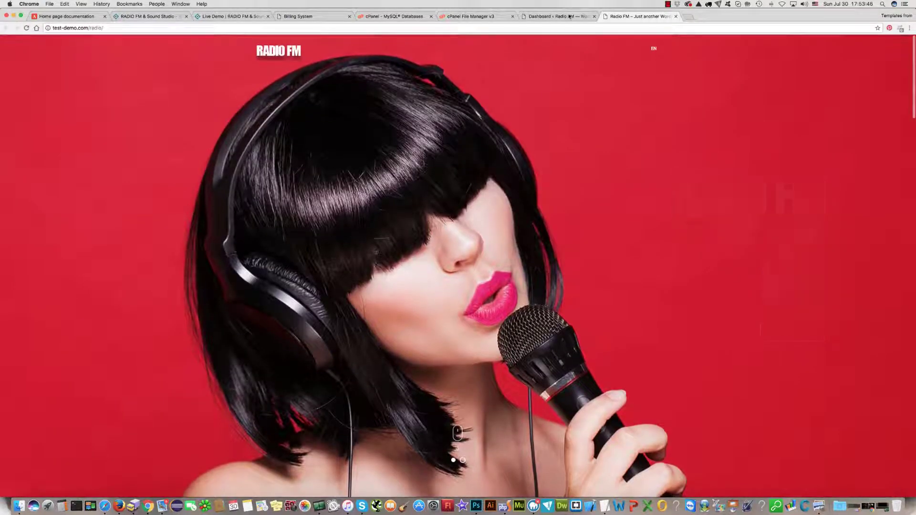
From the admin dashboard, add a new Music entry titled 'My Samba'.
click(556, 16)
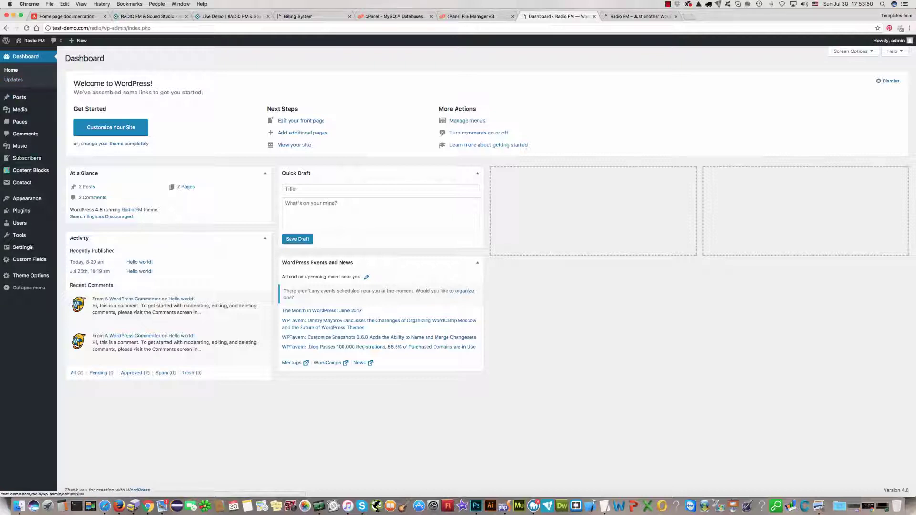
click(23, 148)
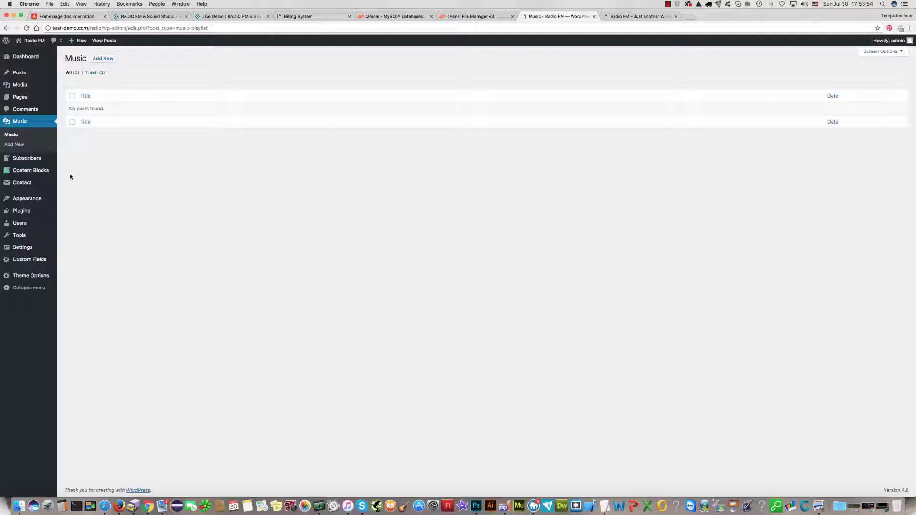
click(94, 59)
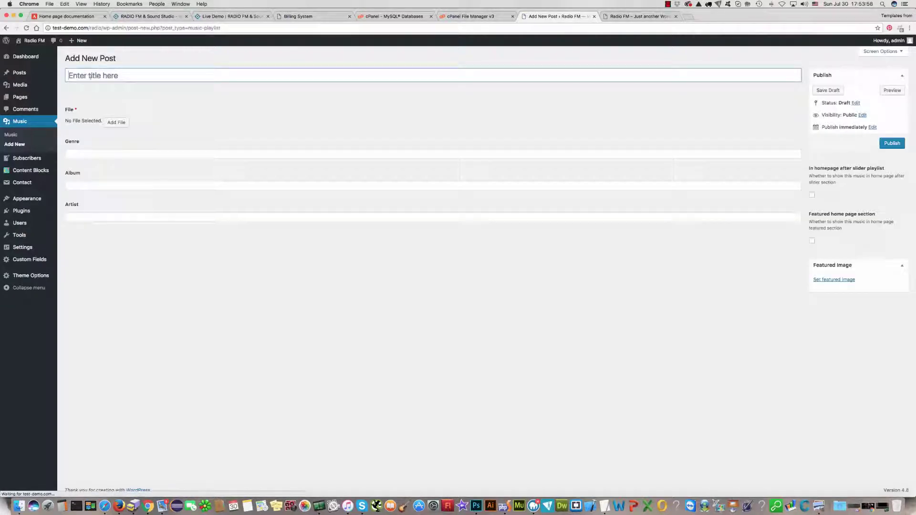
click(91, 77)
text(My S)
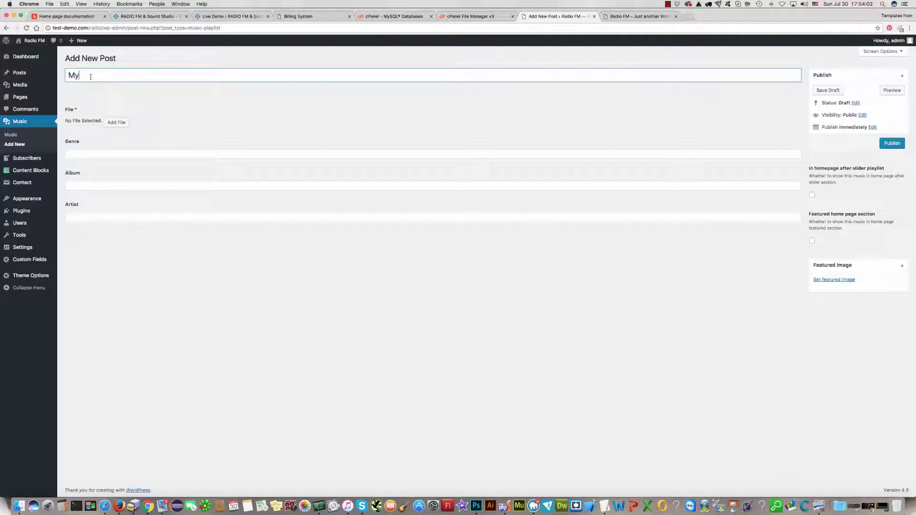
text(amba)
click(115, 125)
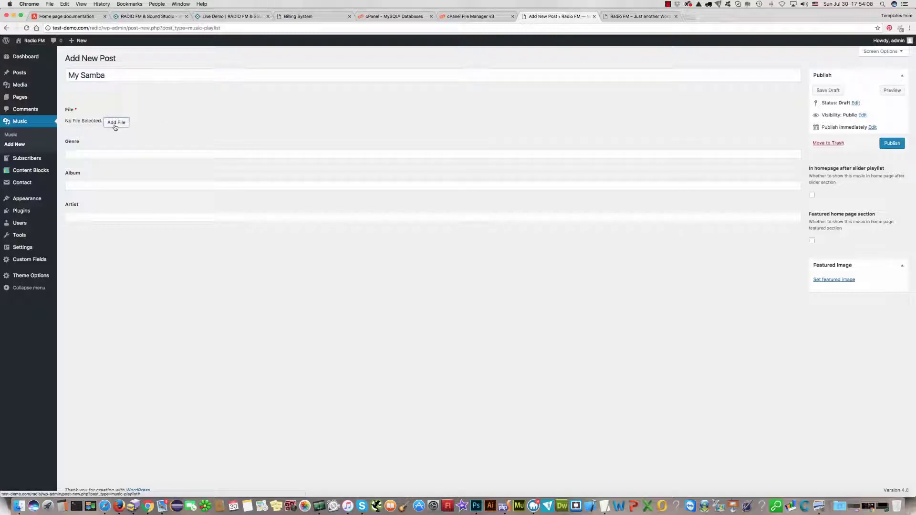
Open the media library and filter it to show only audio files.
click(116, 124)
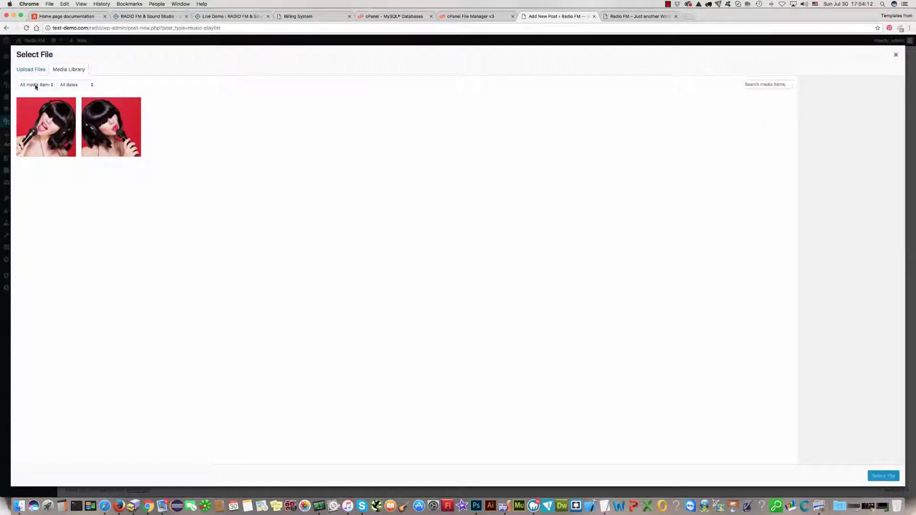
click(36, 86)
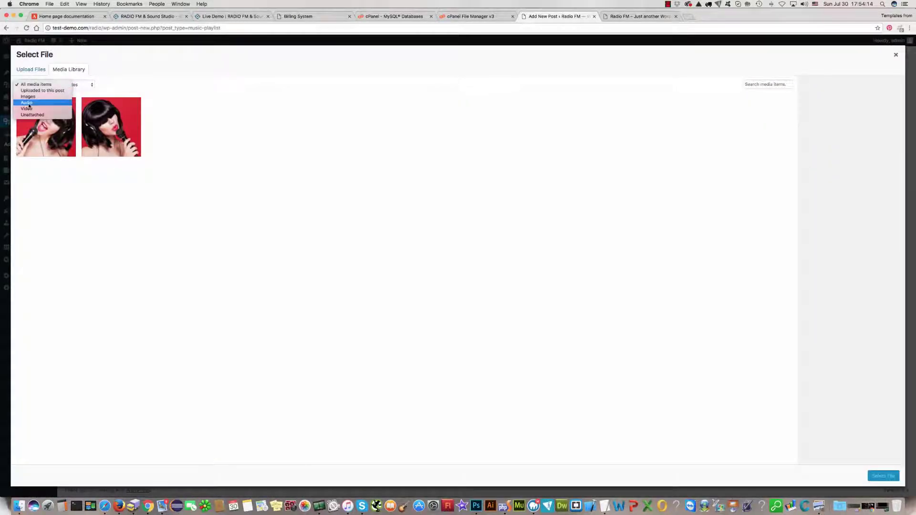
click(28, 103)
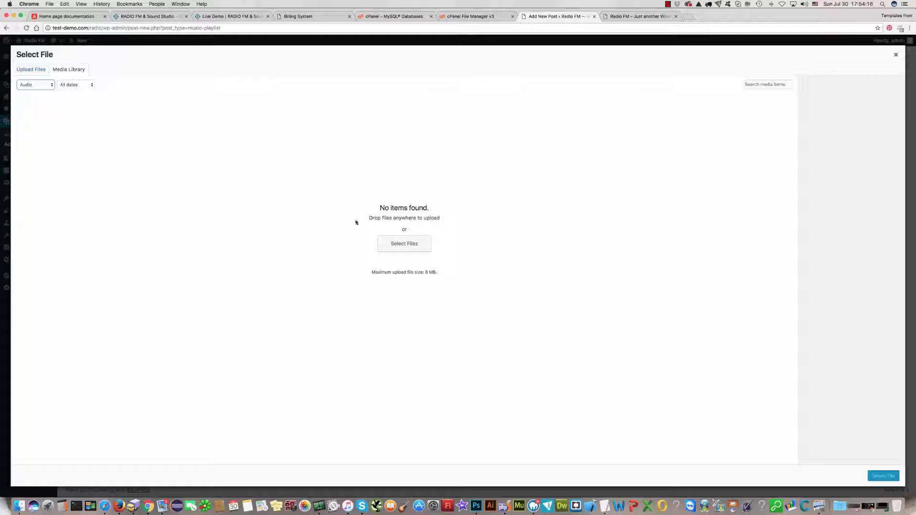
Upload 651897_tune_by_tsapa_preview.mp3 from site-original/audio and select it in the library.
click(401, 244)
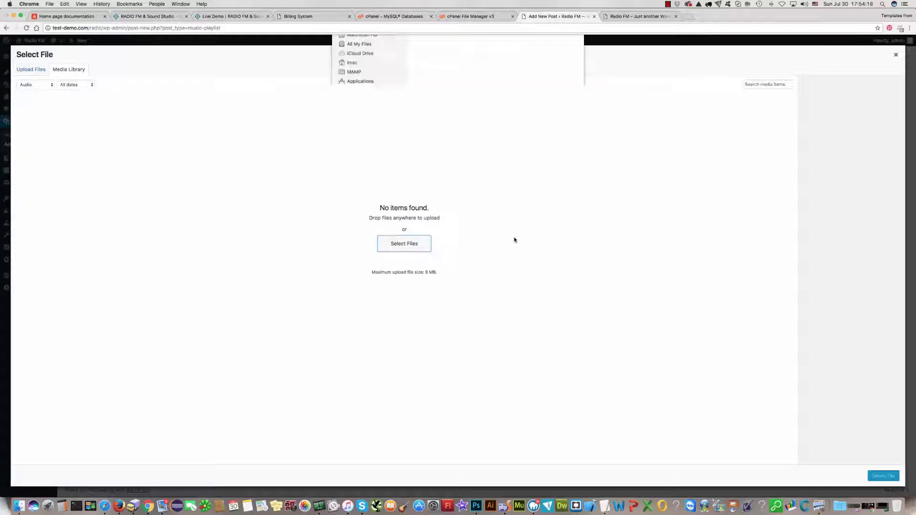
click(443, 42)
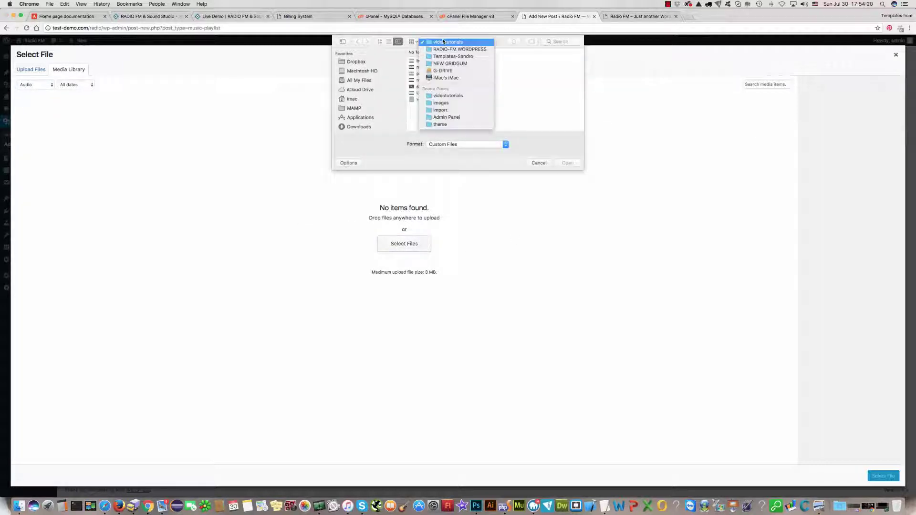
click(458, 87)
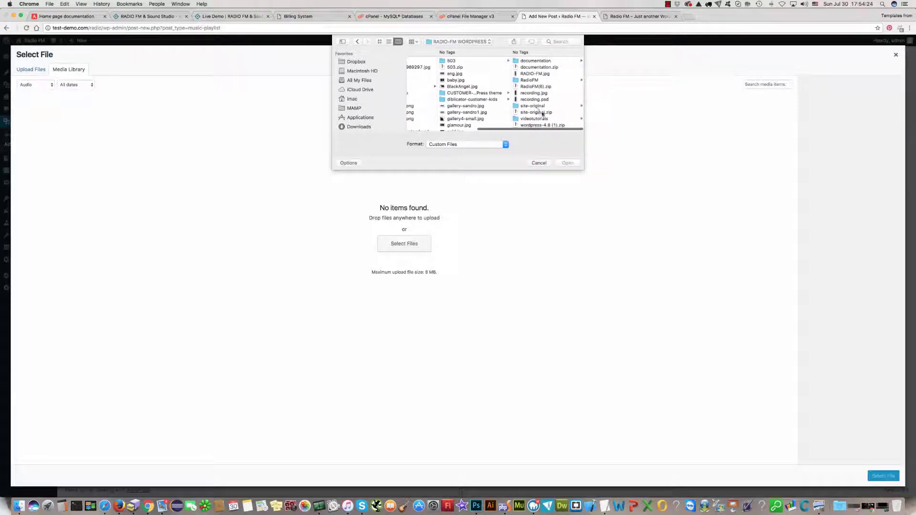
click(539, 106)
click(527, 87)
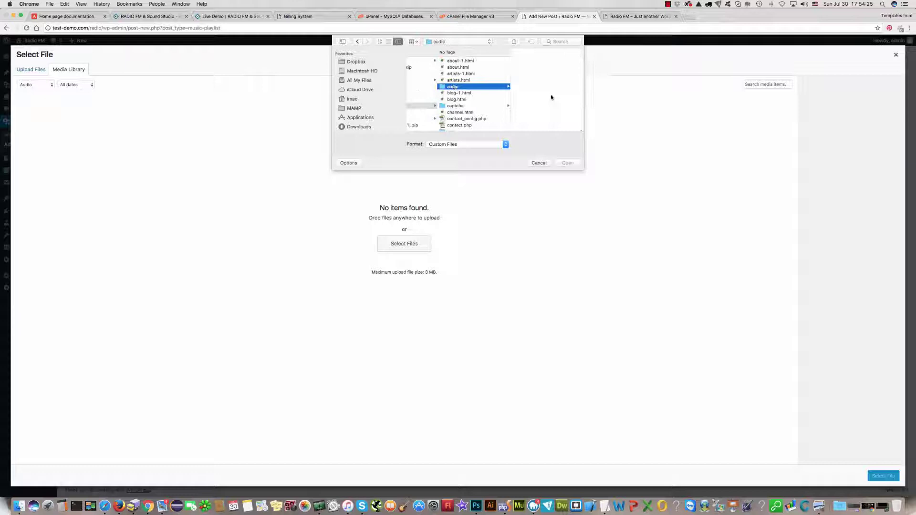
click(540, 62)
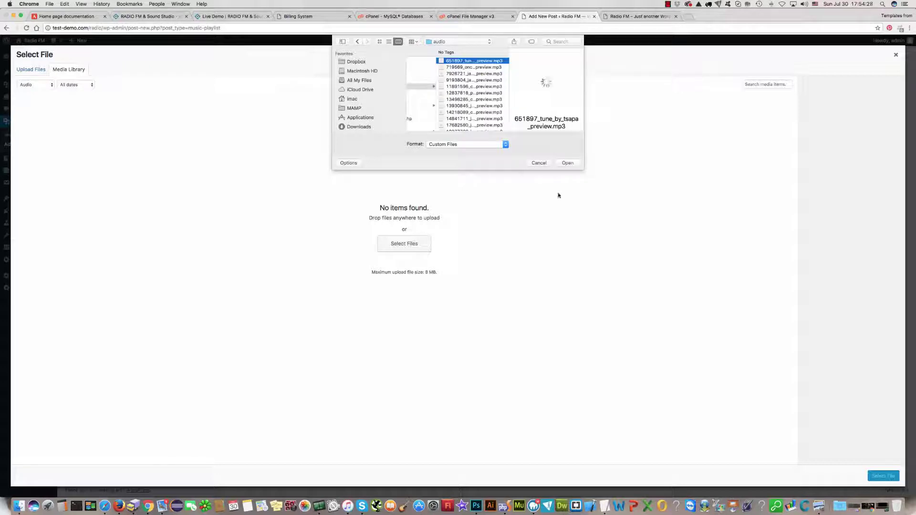
click(568, 163)
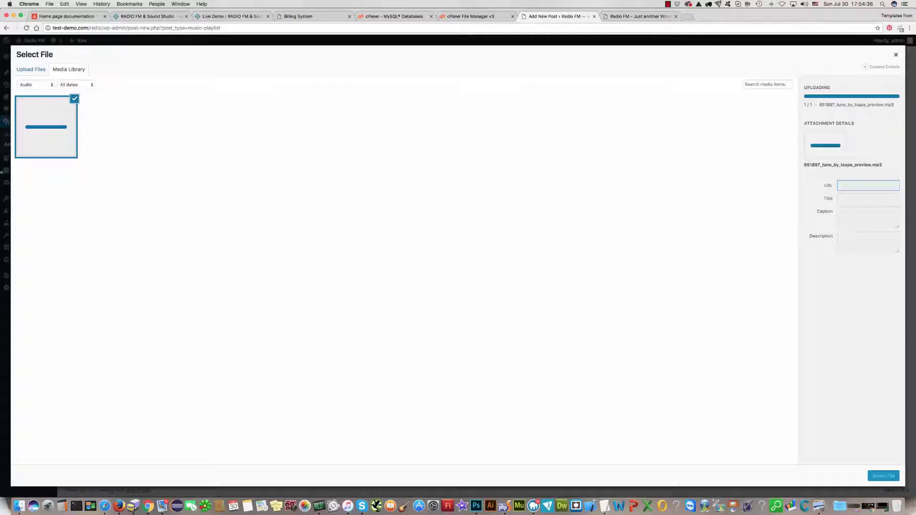
click(37, 135)
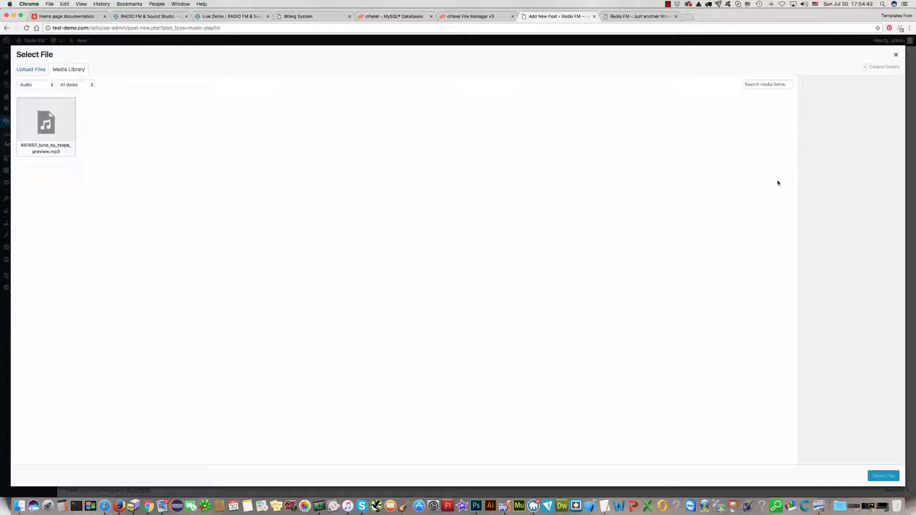
click(33, 113)
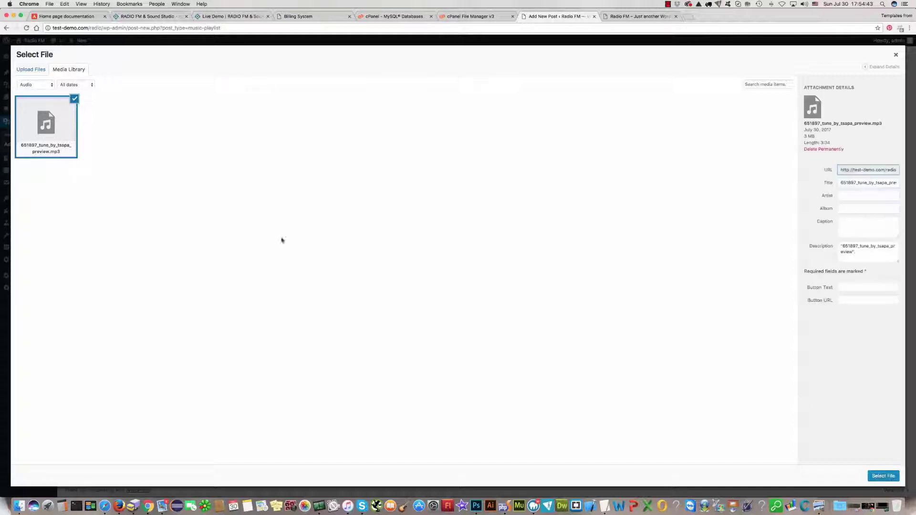
Attach the chosen mp3 and give My Samba genre 'Jazz music' and album 'ABModa'.
click(880, 477)
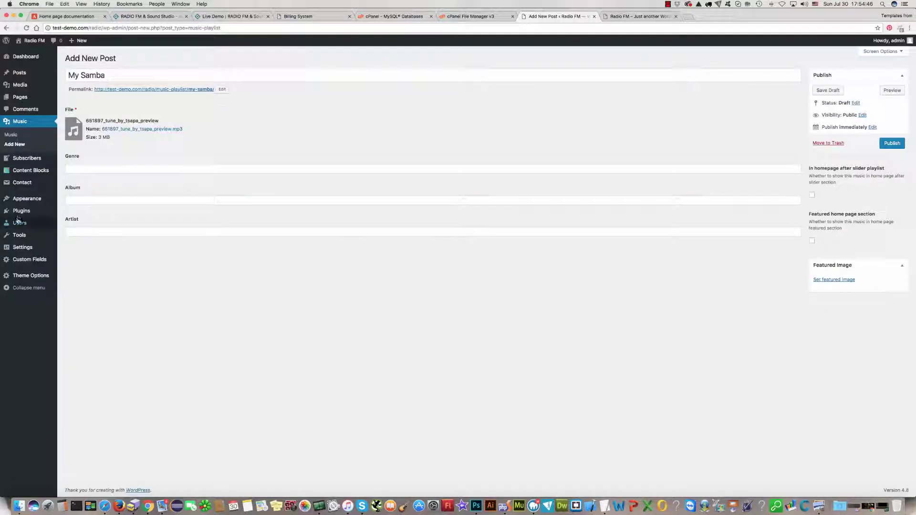
click(82, 169)
text(Jazz music)
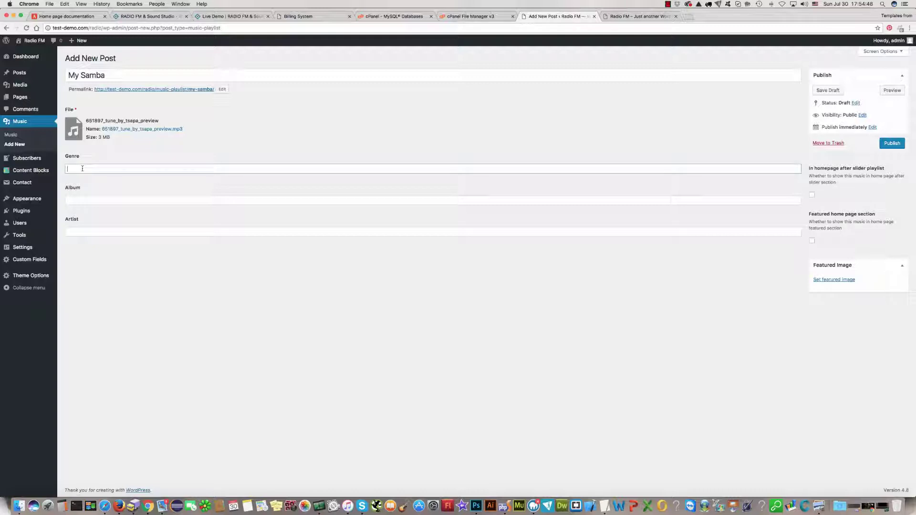
click(80, 200)
text(ABM)
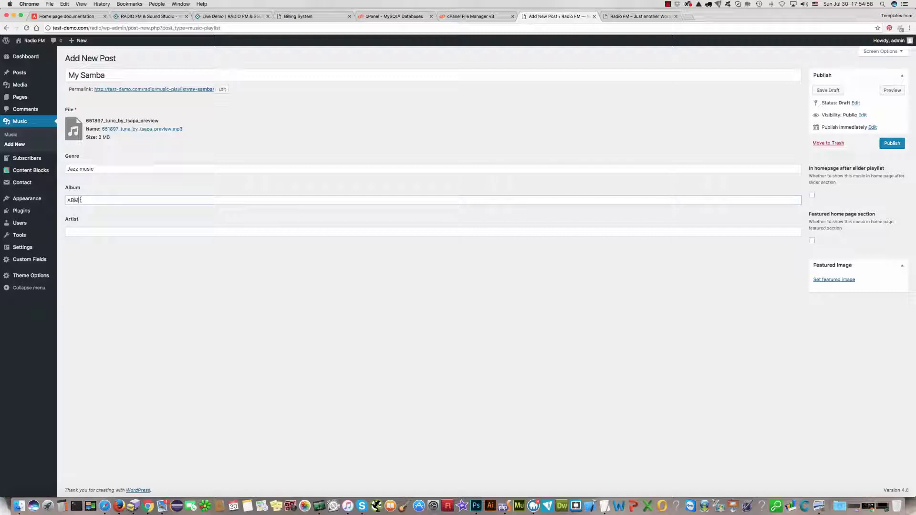
text(oo)
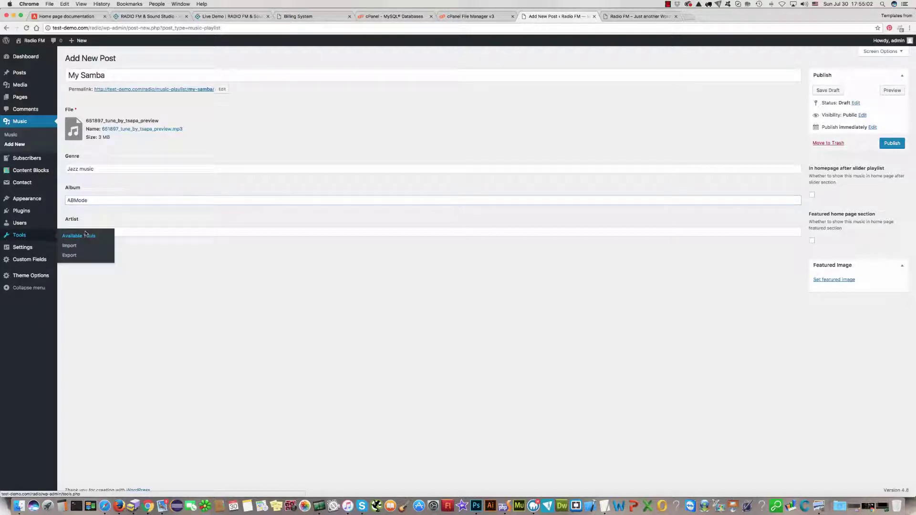
click(87, 236)
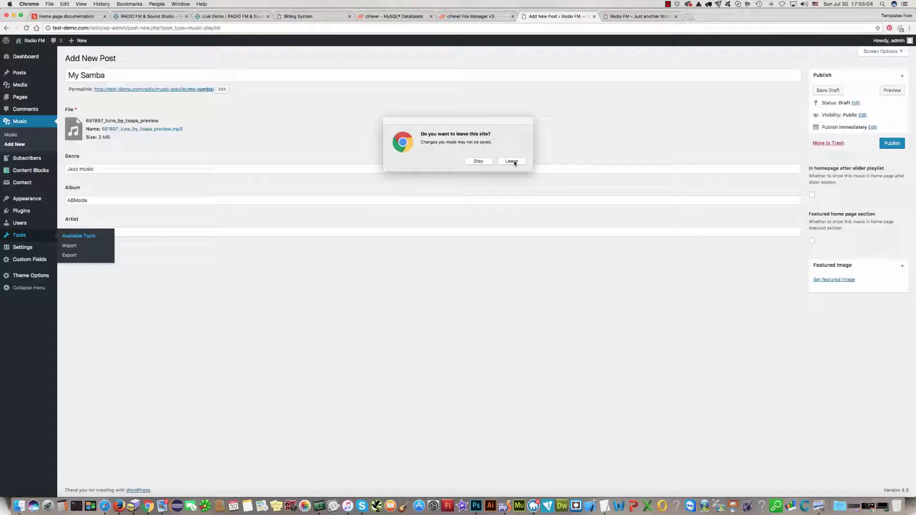
Set artist to George Smith and show the track in the homepage playlist and featured section.
click(478, 162)
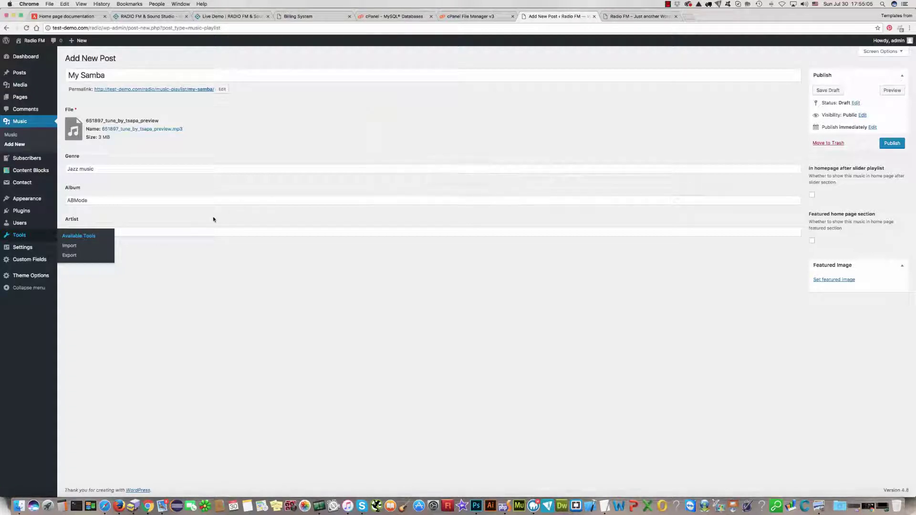
click(177, 229)
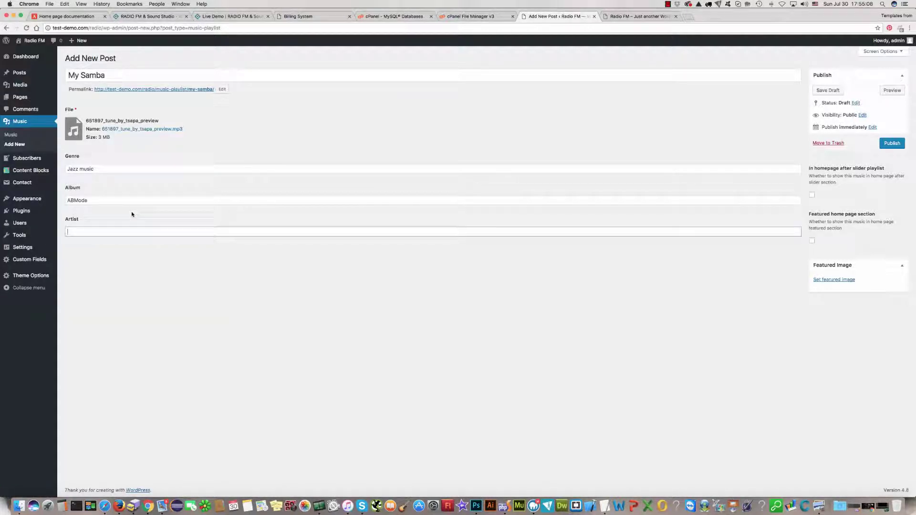
text(George )
text(Smith)
click(812, 195)
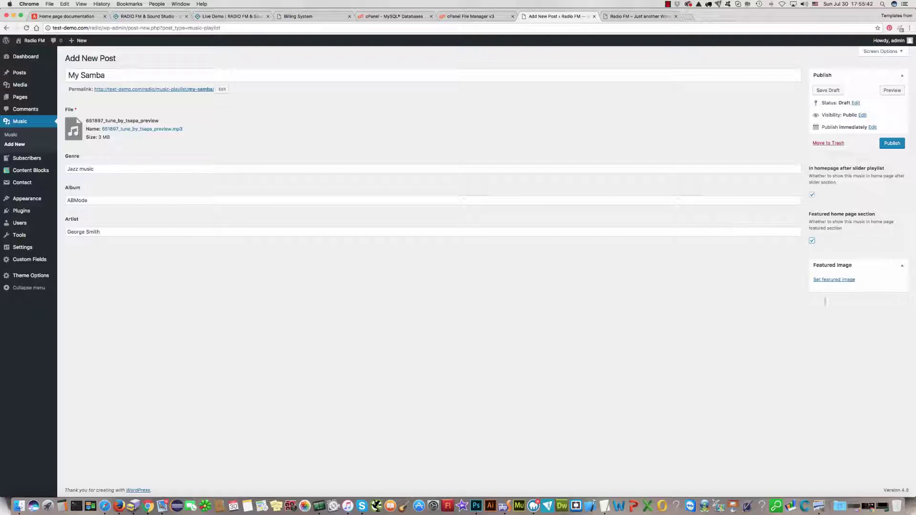
Start a featured-image upload and browse to the site-original folder.
click(834, 281)
click(33, 70)
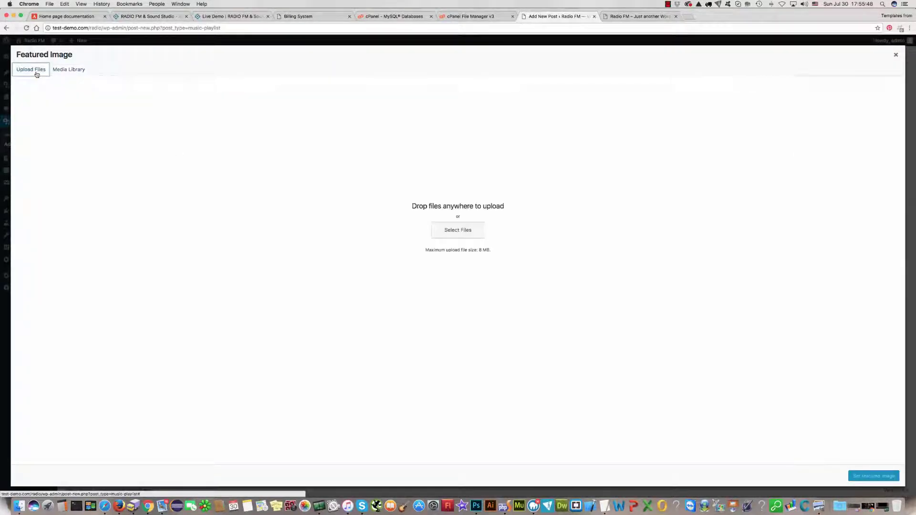
click(460, 243)
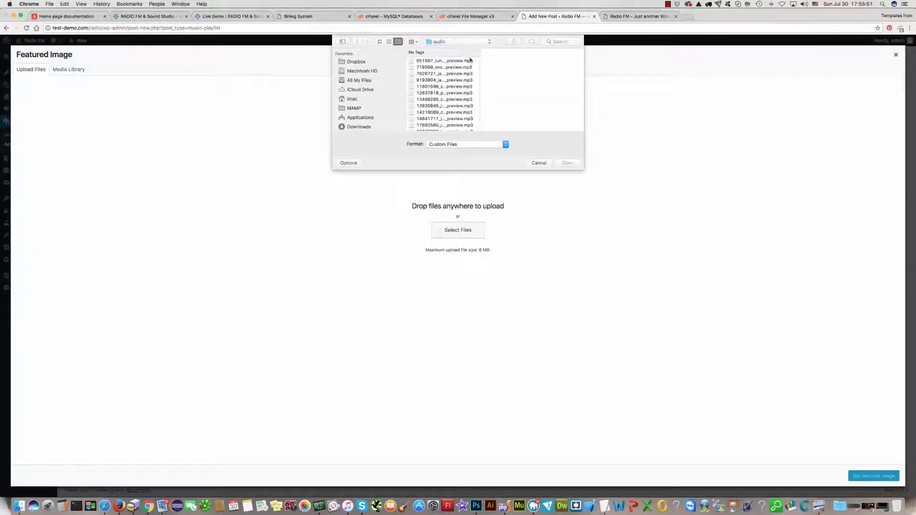
click(456, 42)
click(446, 49)
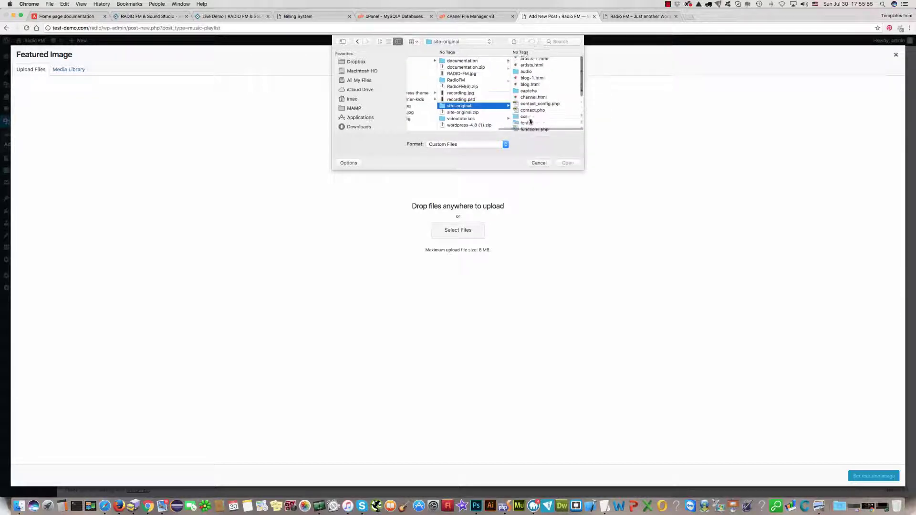
scroll(549, 105, down, 3)
scroll(530, 123, down, 2)
scroll(530, 123, up, 2)
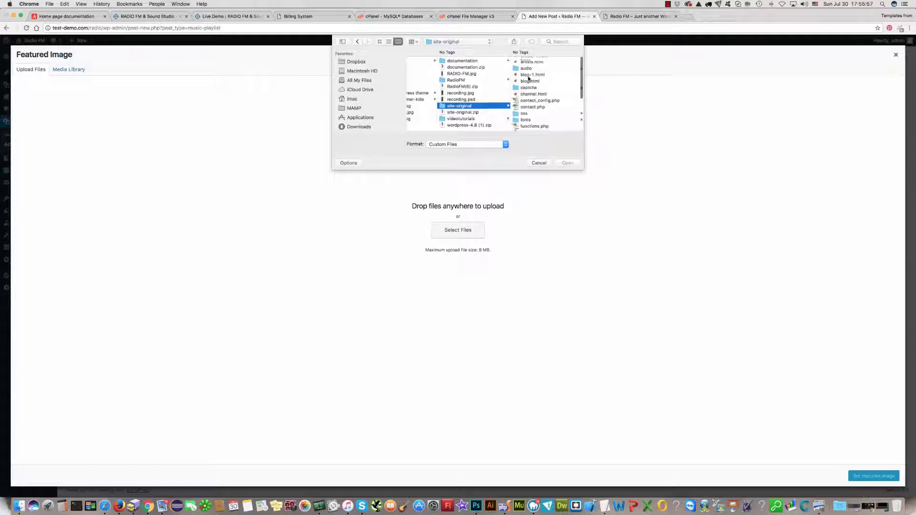
scroll(527, 86, up, 3)
scroll(528, 86, down, 3)
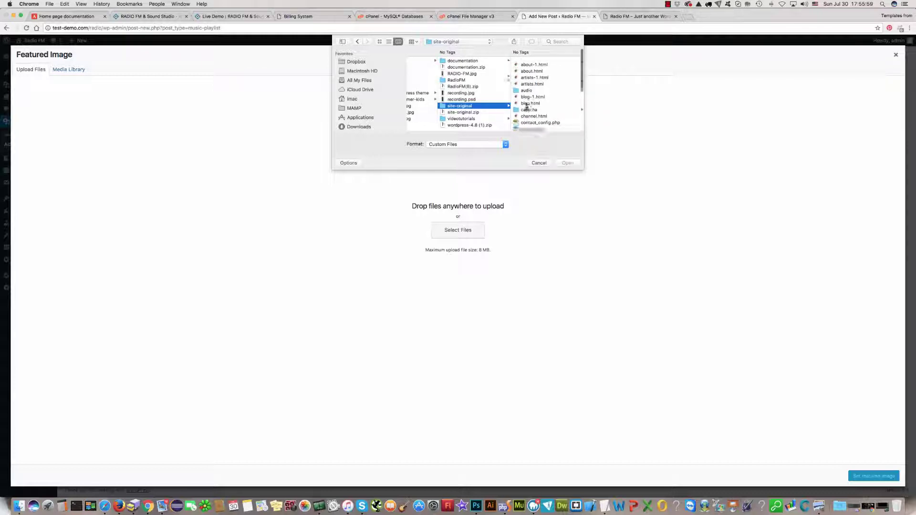
scroll(527, 93, down, 3)
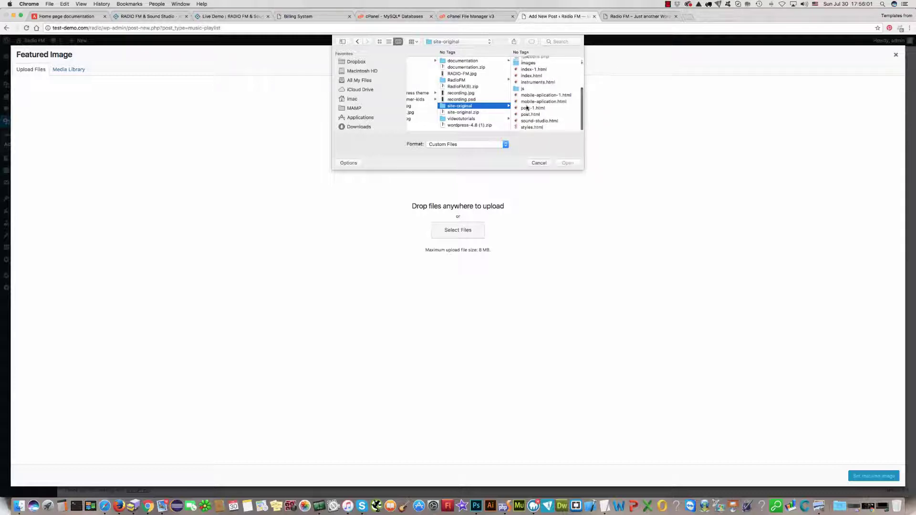
scroll(522, 104, up, 2)
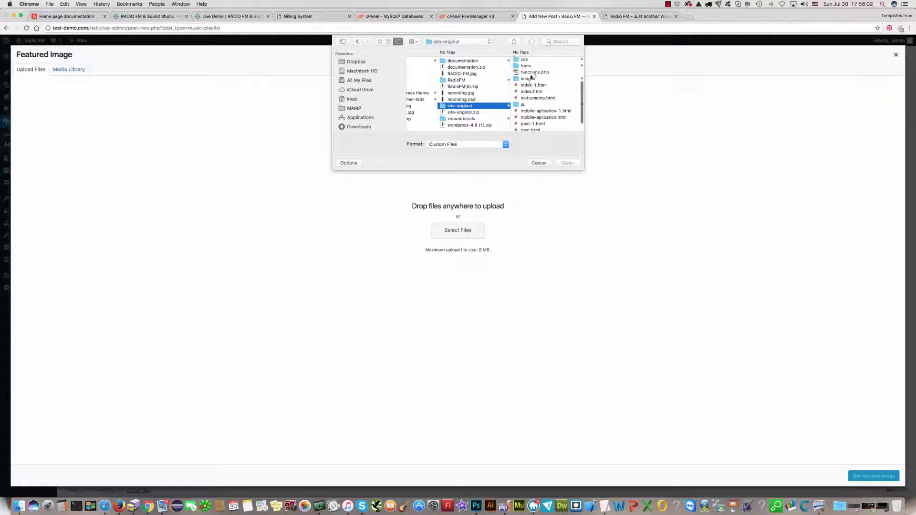
Preview pictures in the images folder and upload song1.jpg to the media library.
click(529, 78)
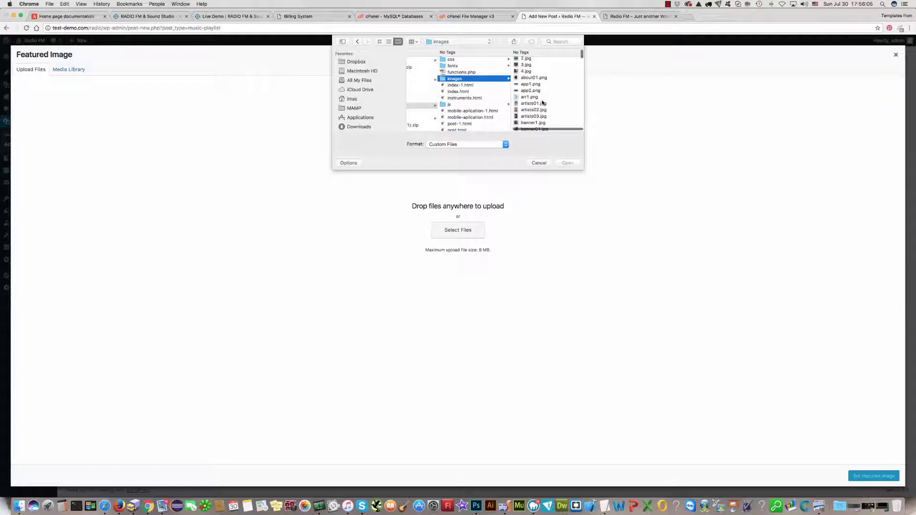
scroll(543, 103, down, 2)
scroll(543, 102, down, 2)
scroll(542, 103, down, 2)
scroll(543, 103, down, 2)
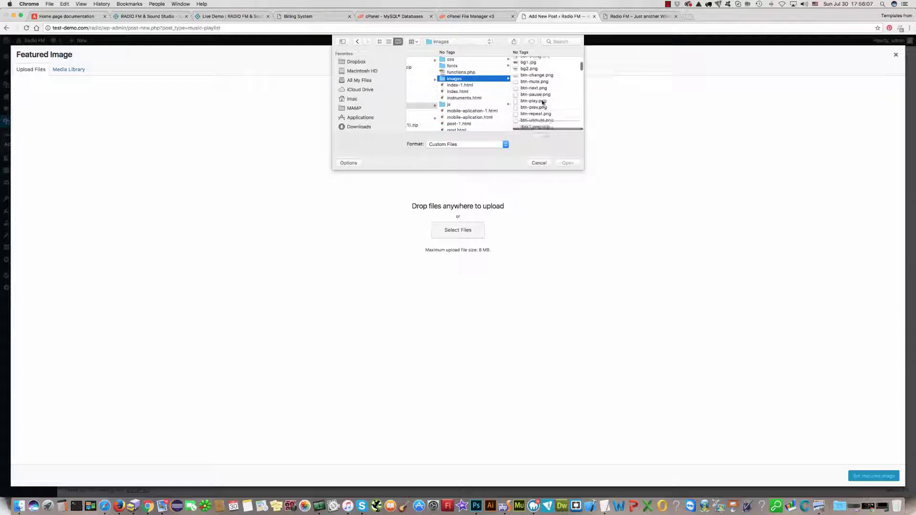
scroll(543, 102, down, 4)
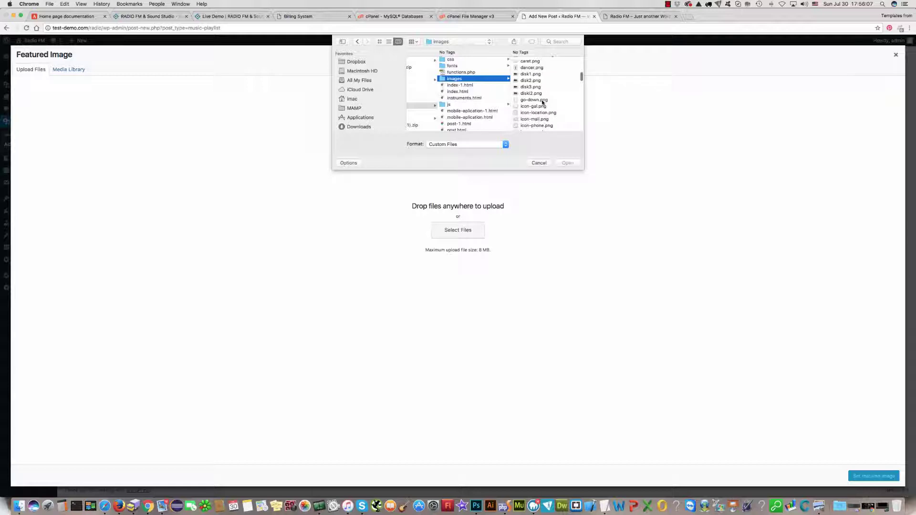
click(528, 74)
scroll(472, 97, down, 3)
scroll(472, 96, down, 3)
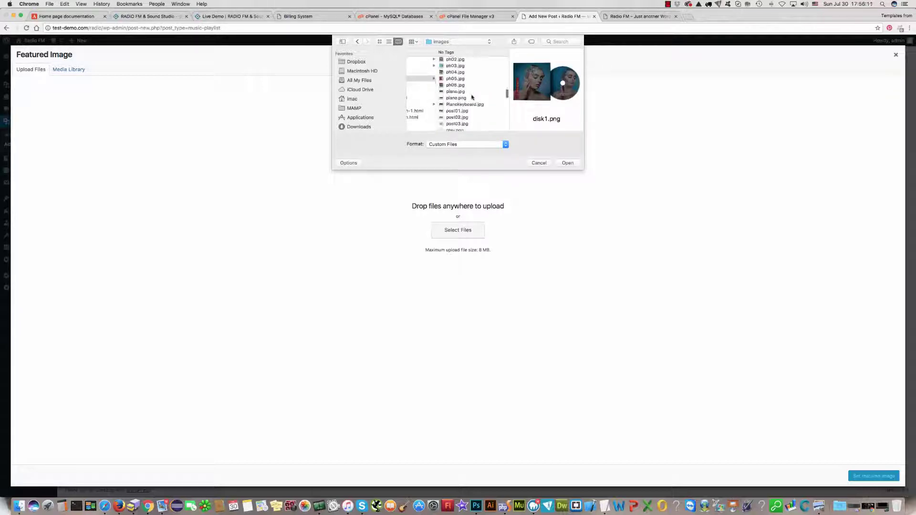
click(454, 80)
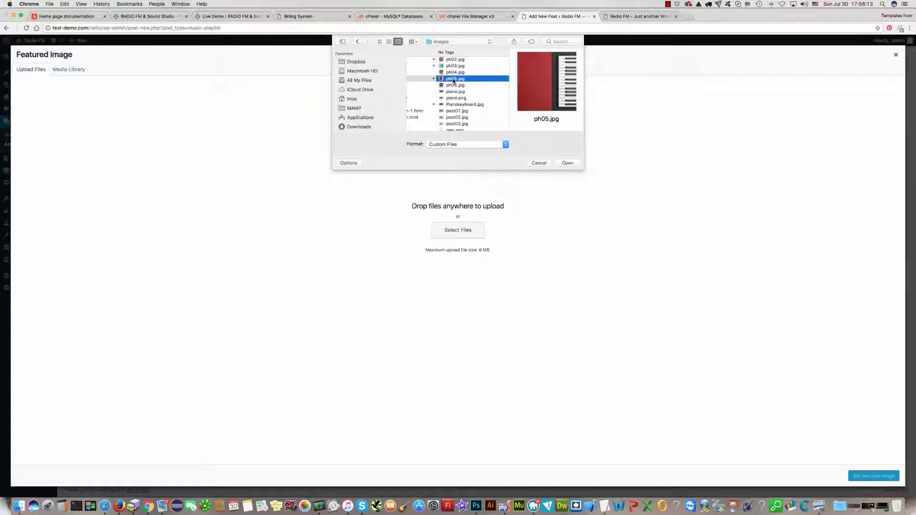
scroll(447, 96, down, 5)
scroll(448, 98, down, 5)
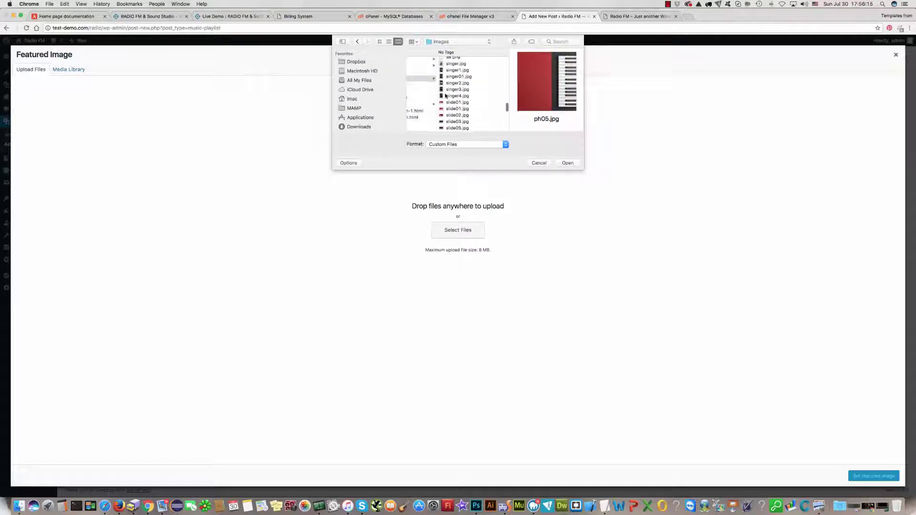
click(450, 65)
click(450, 83)
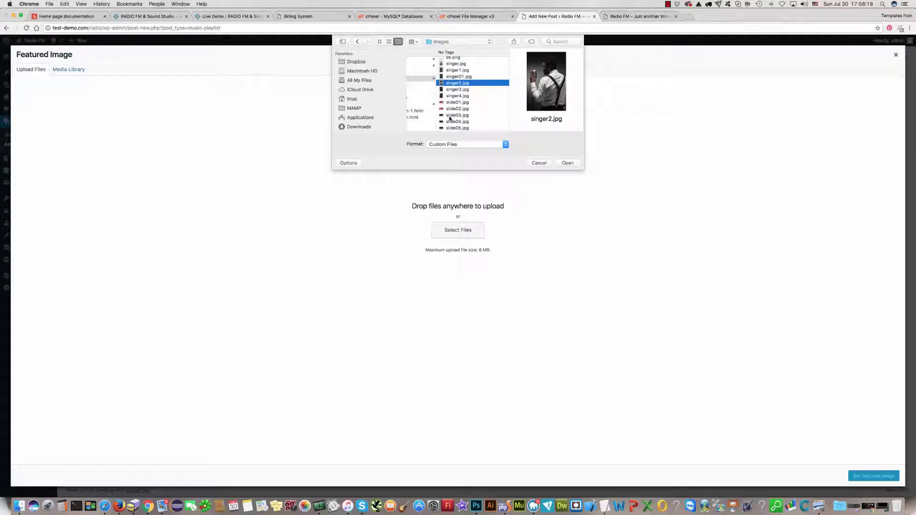
click(450, 116)
scroll(451, 114, down, 5)
click(457, 108)
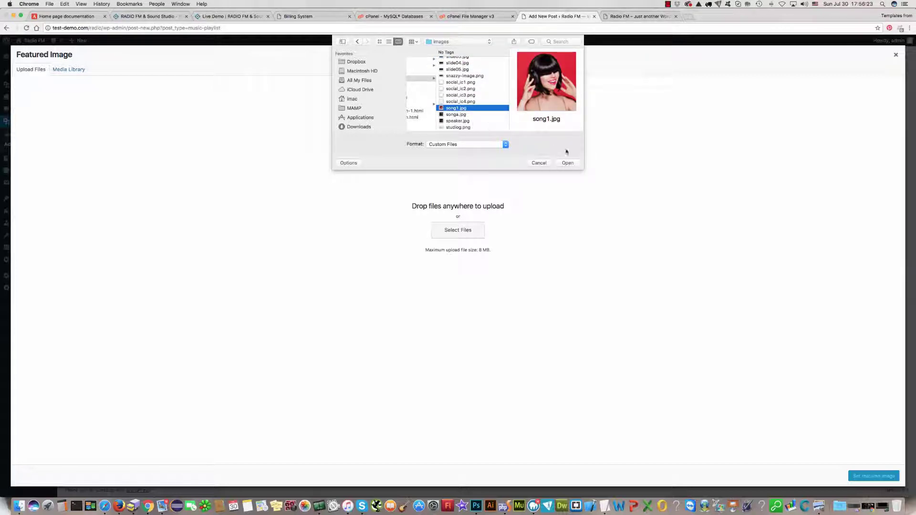
click(571, 164)
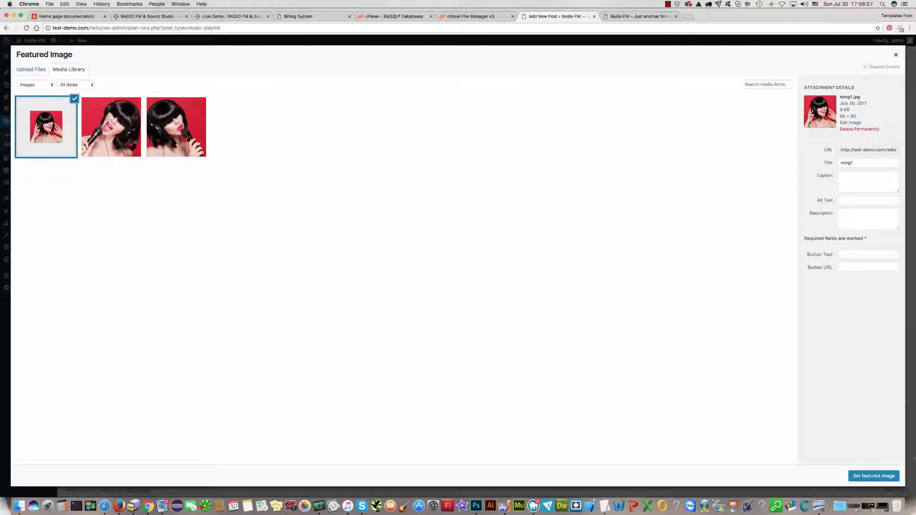
Apply song1.jpg as My Samba's featured image and publish the post.
click(874, 475)
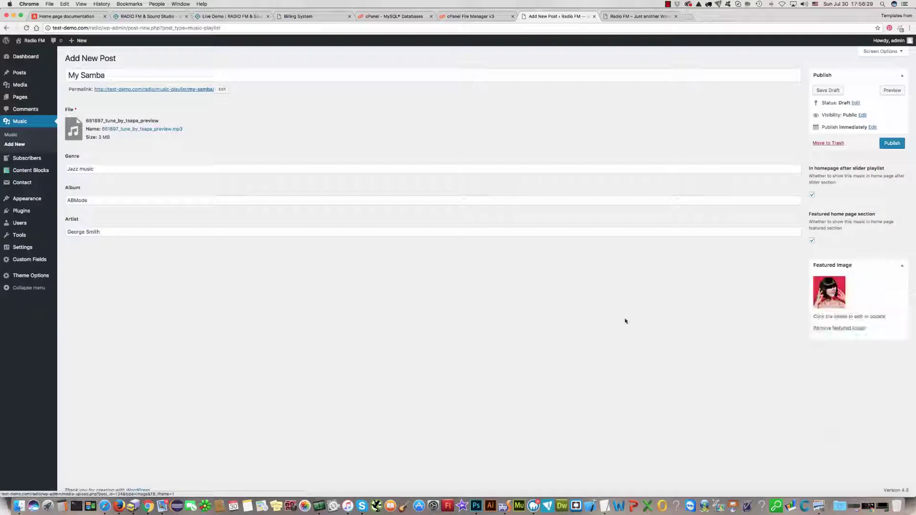
click(893, 143)
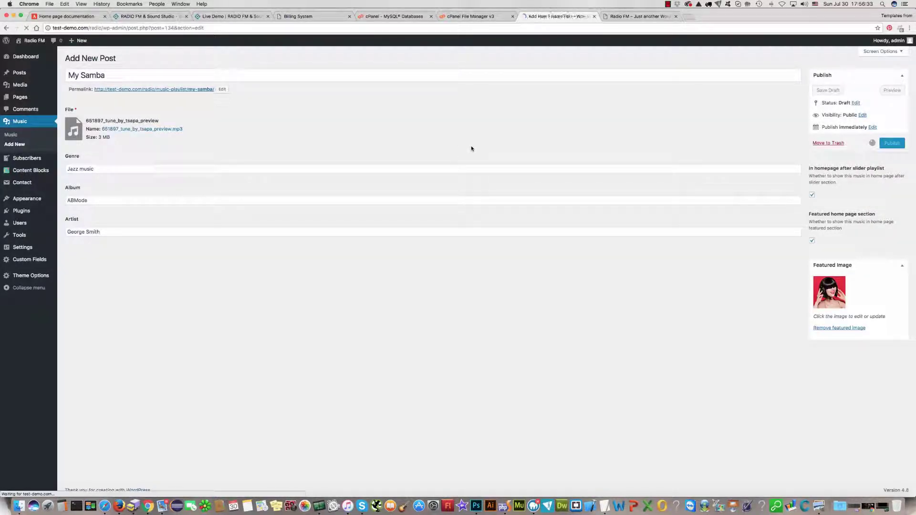
On the Radio FM homepage, play and pause My Samba, then scroll to Featured Music.
click(628, 19)
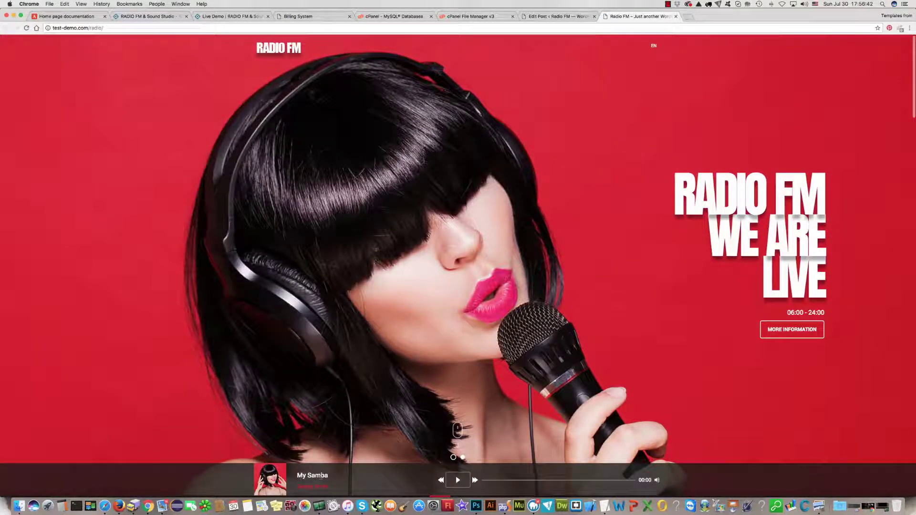
click(457, 481)
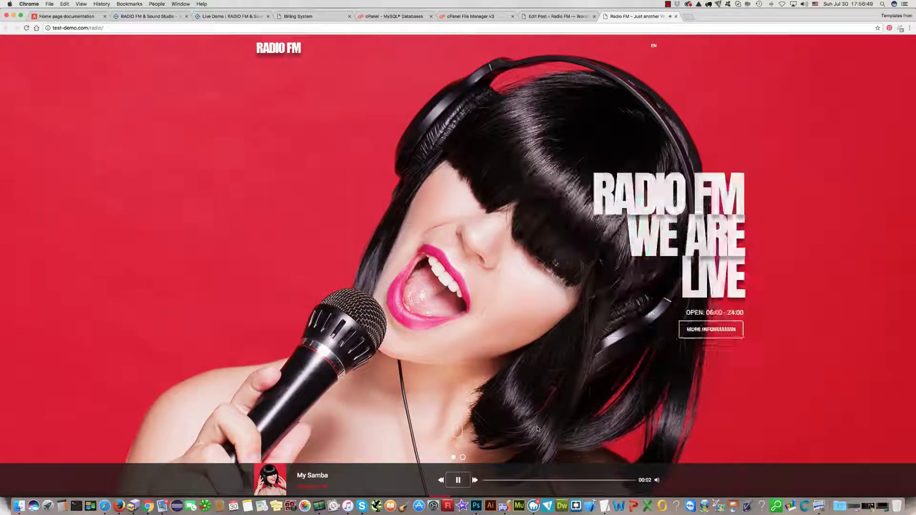
click(458, 480)
scroll(432, 365, down, 5)
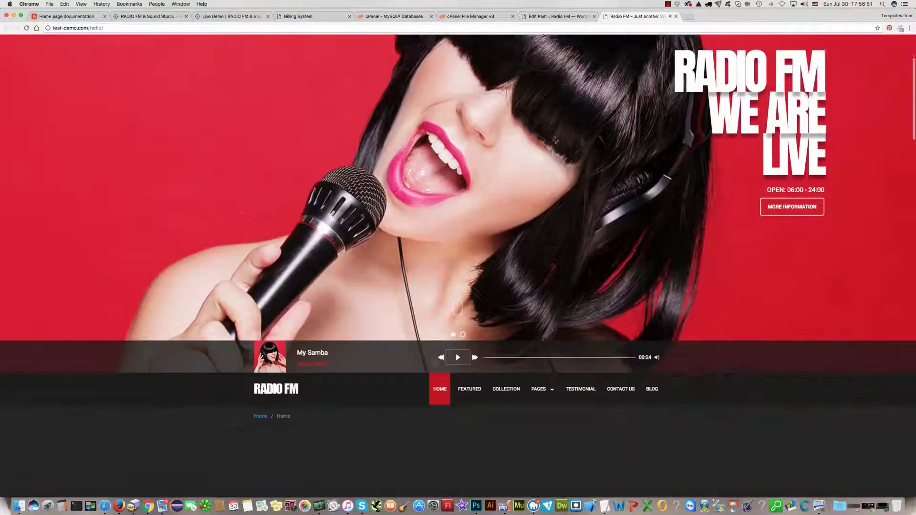
scroll(416, 281, down, 10)
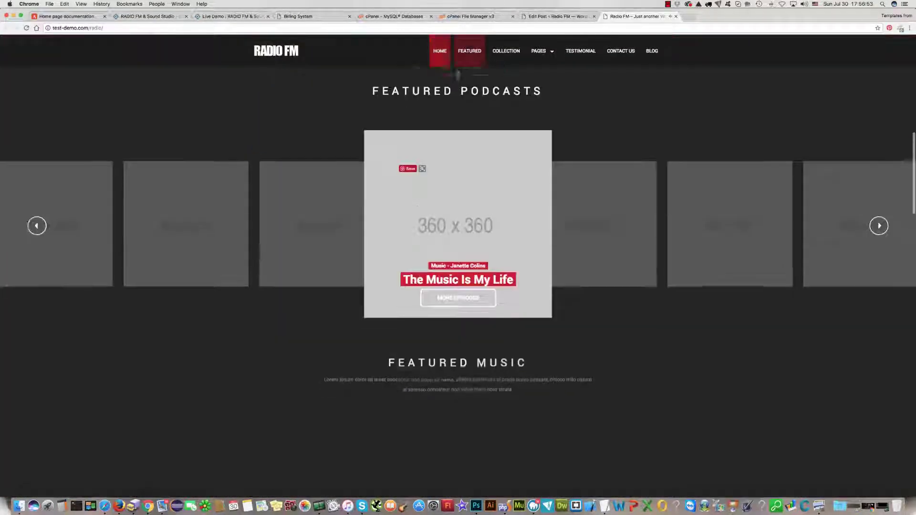
scroll(459, 286, down, 3)
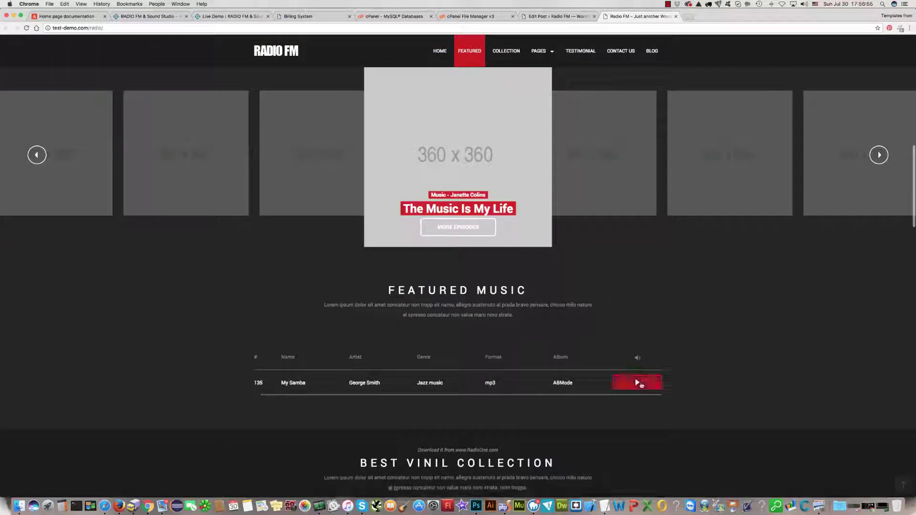